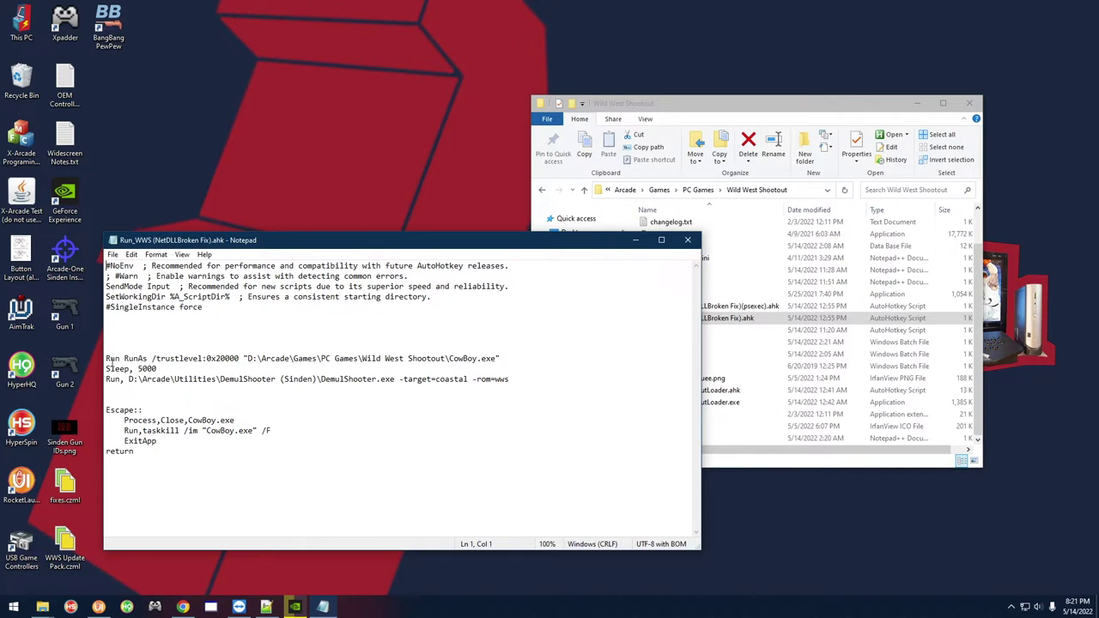
Review the script's /trustlevel:0x20000 option, CowBoy.exe path and DemulShooter -target=coastal -rom=wws arguments
left_click(107, 360)
left_click(160, 359)
left_click_drag(242, 359, 151, 359)
left_click(290, 378)
left_click_drag(244, 359, 505, 358)
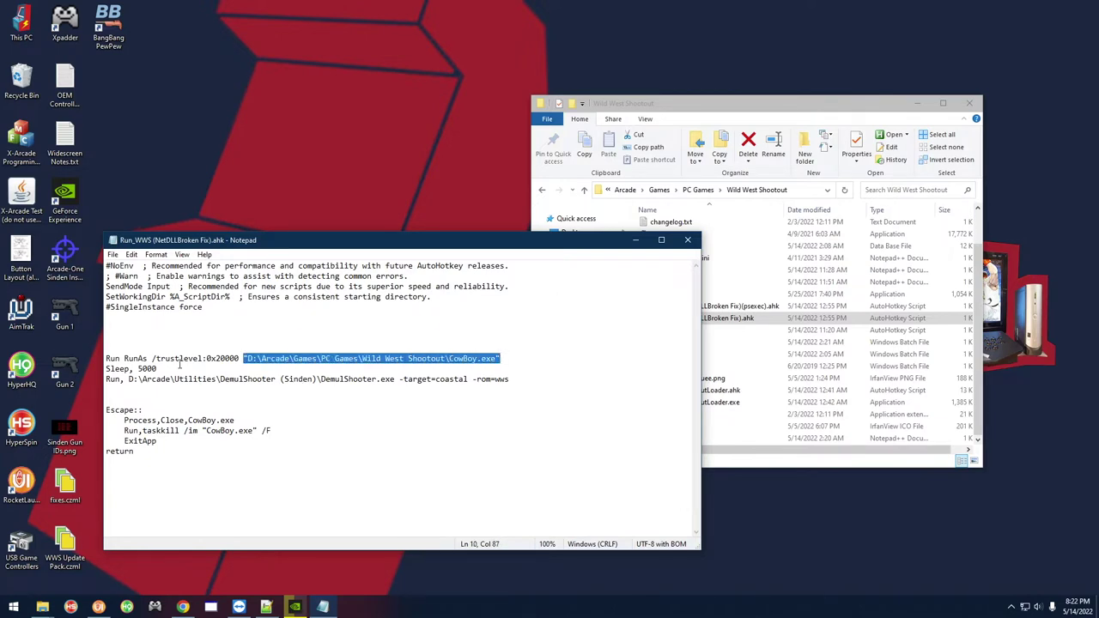
left_click(175, 379)
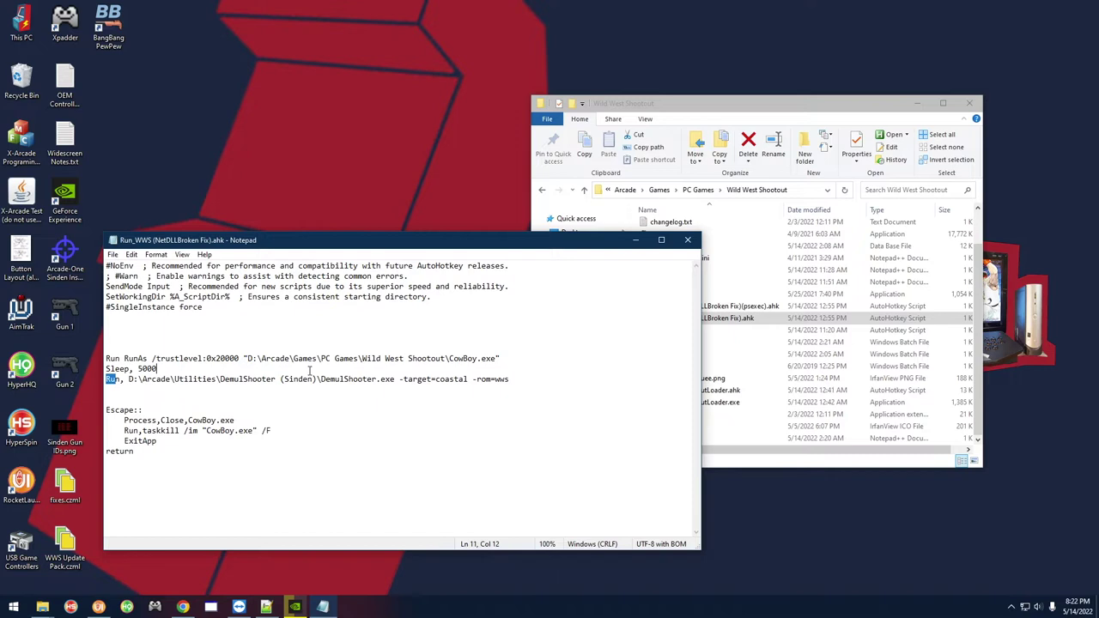
left_click_drag(105, 380, 511, 380)
left_click(514, 380)
left_click_drag(399, 380, 515, 380)
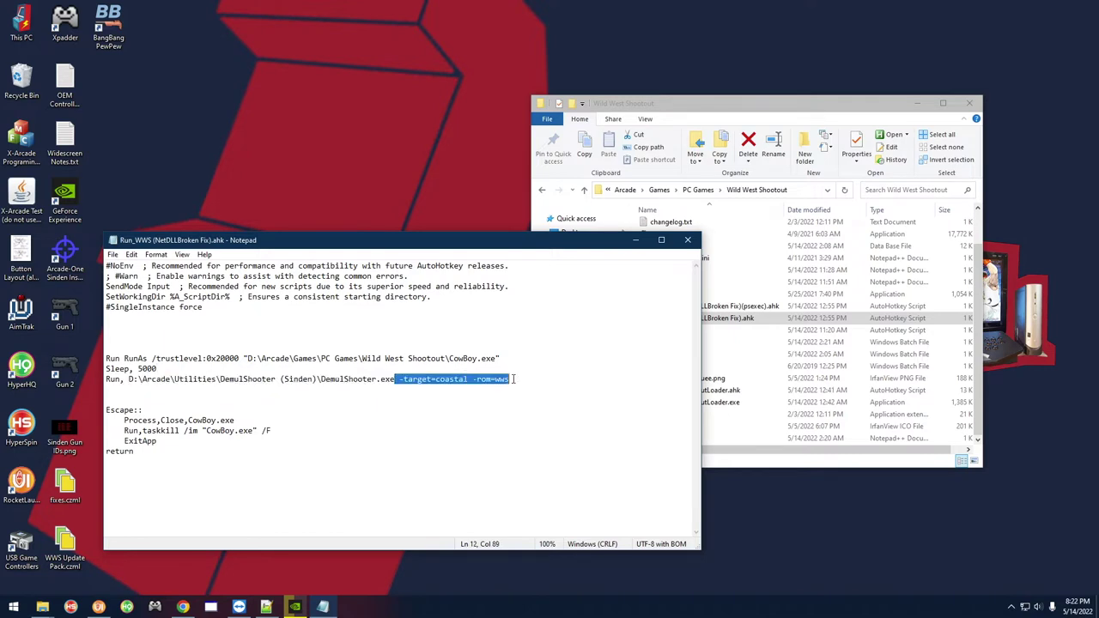
left_click(515, 380)
left_click(116, 391)
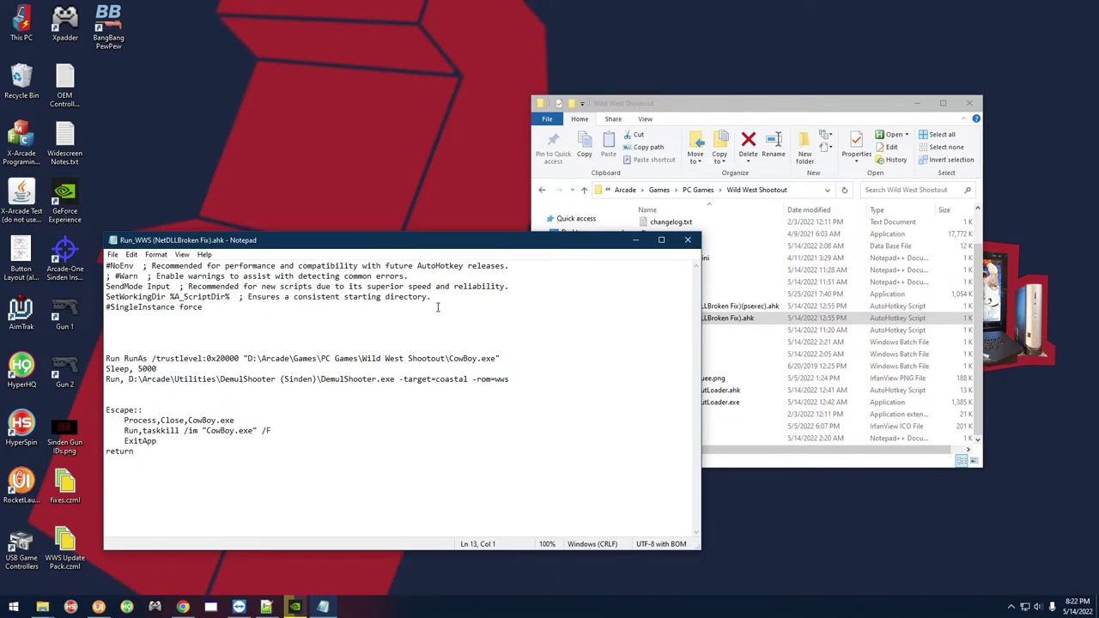
Reposition the Notepad window and re-check the CowBoy.exe and DemulShooter executable paths
left_click_drag(403, 248, 402, 266)
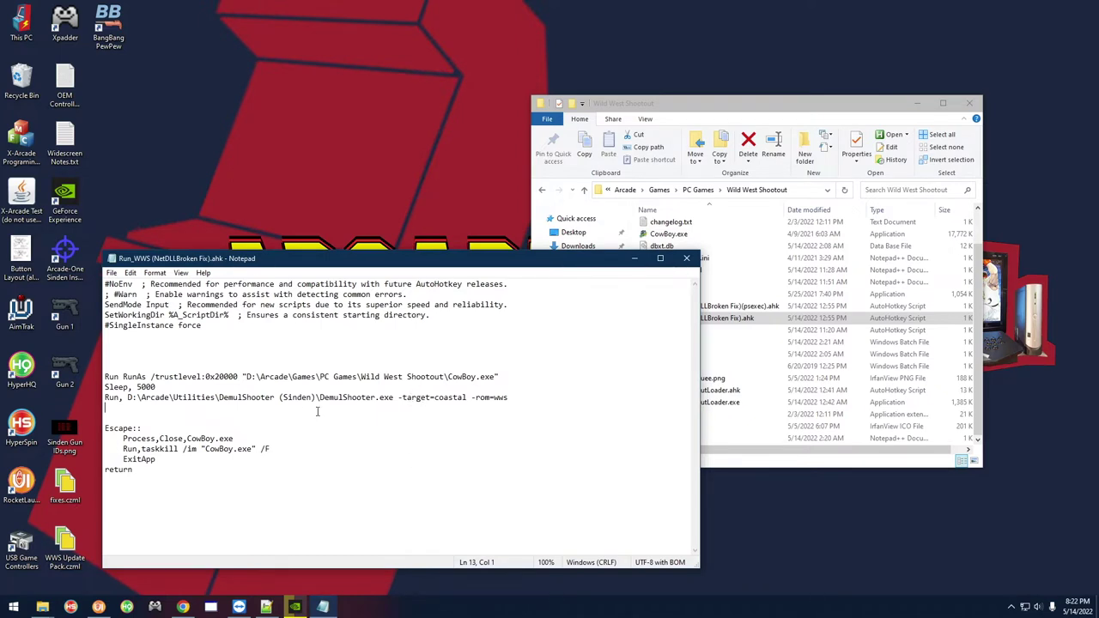
left_click_drag(246, 376, 497, 376)
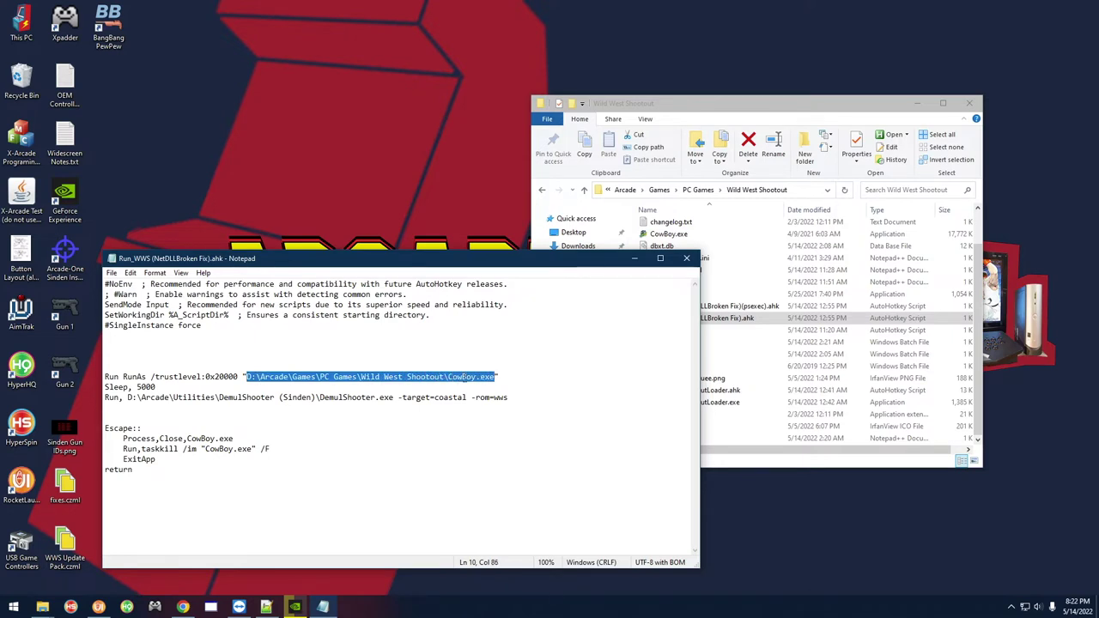
left_click_drag(128, 397, 438, 401)
left_click(478, 418)
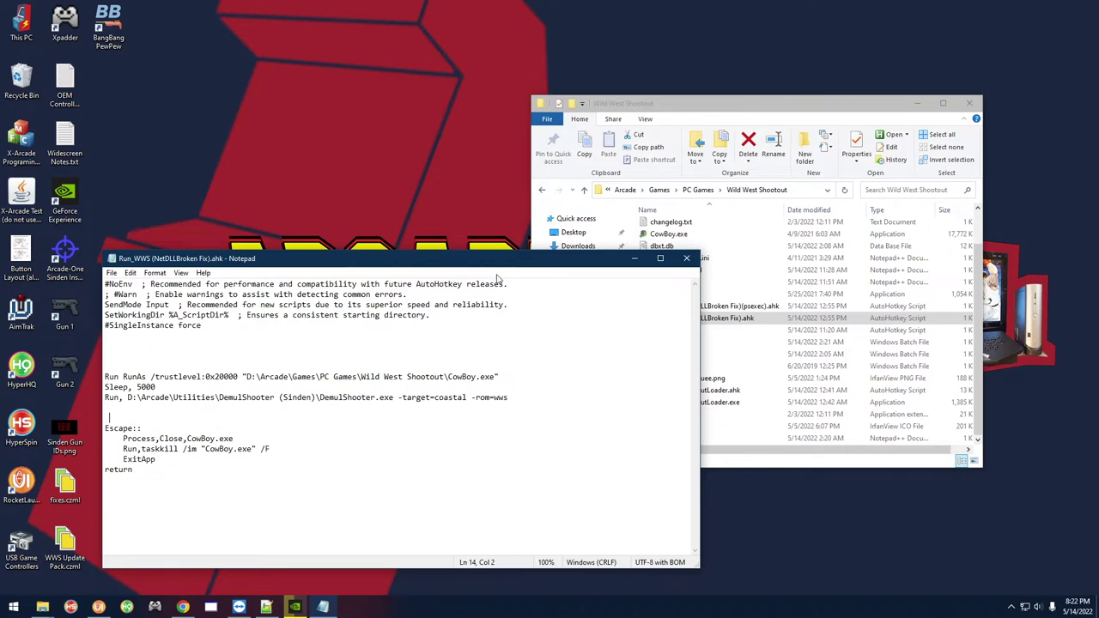
left_click_drag(497, 261, 552, 260)
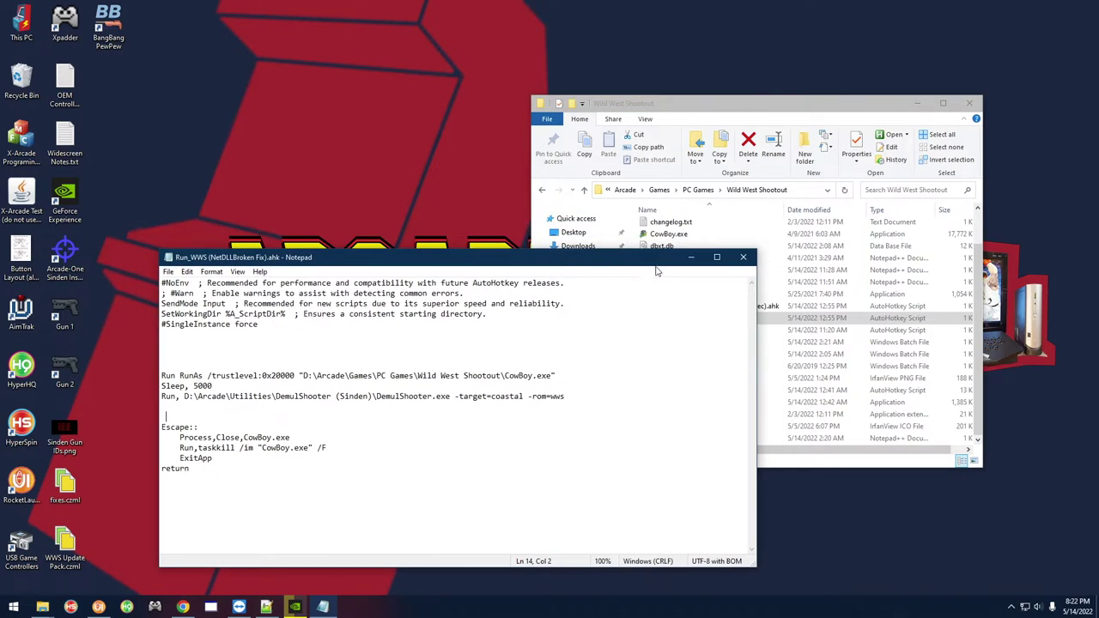
left_click_drag(648, 261, 603, 241)
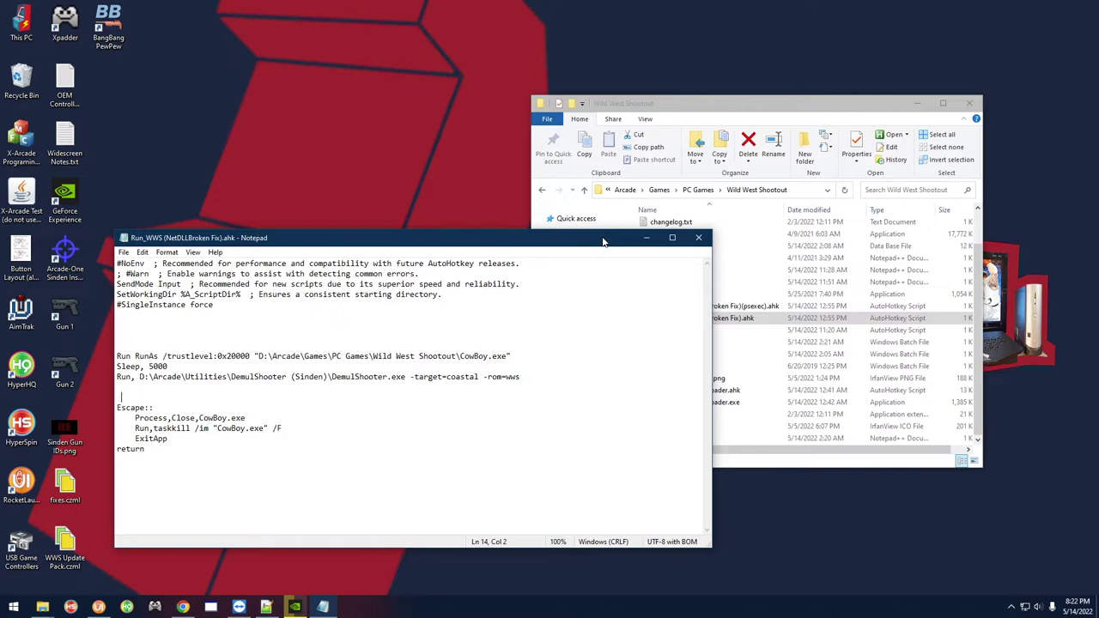
left_click_drag(357, 356, 82, 349)
left_click(533, 341)
Close Notepad and run Run_WWS (NetDLLBroken Fix).ahk from the game folder
left_click(698, 237)
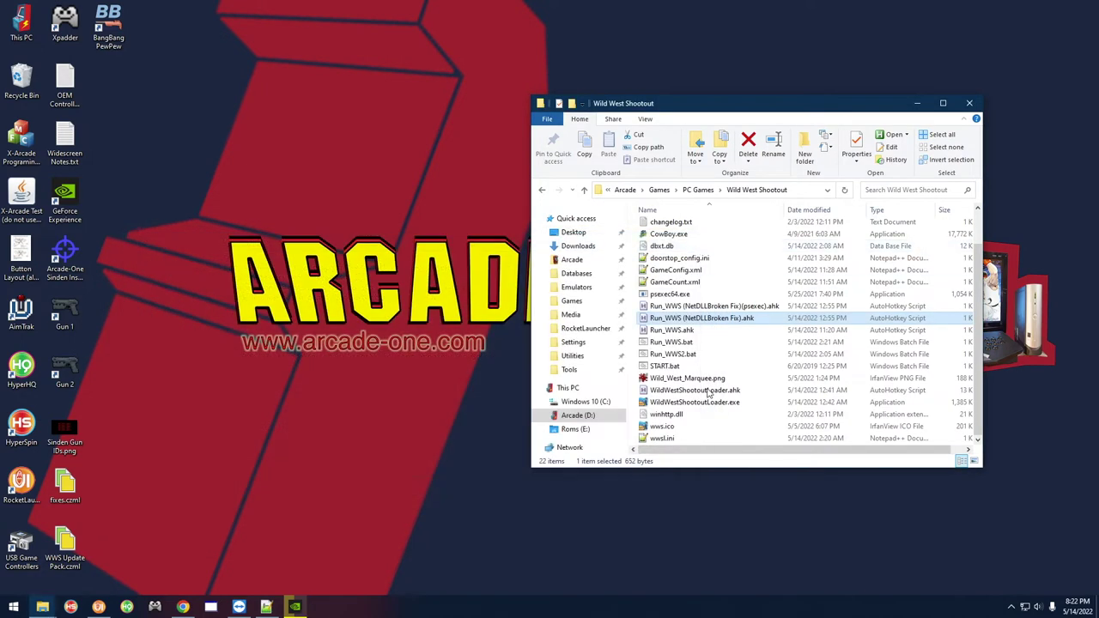
left_click(638, 350)
left_click(181, 359)
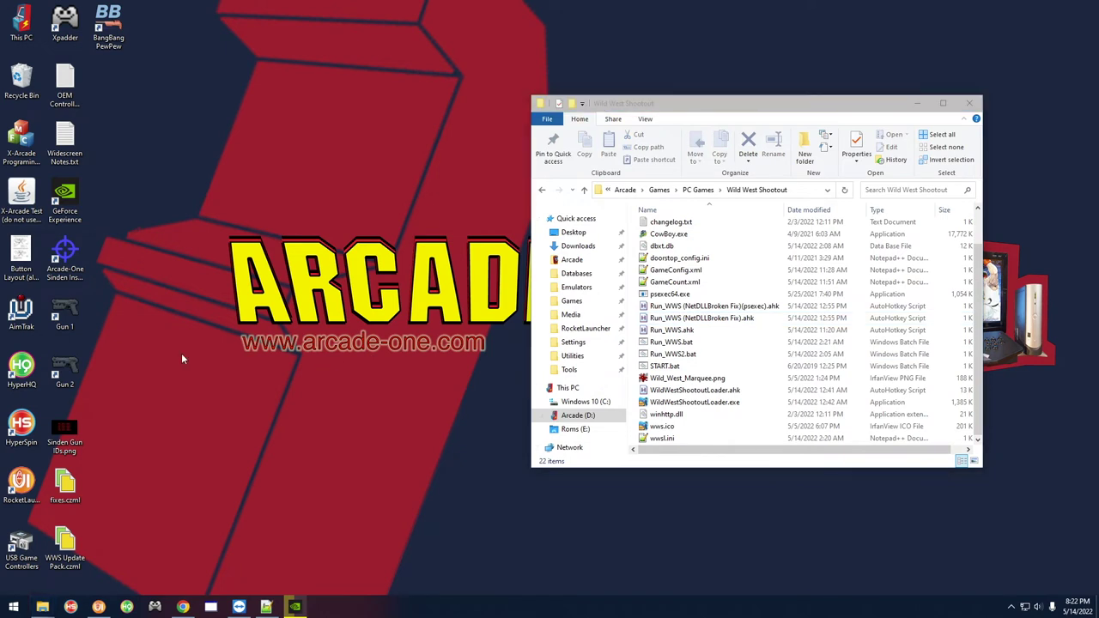
key("alt+Tab")
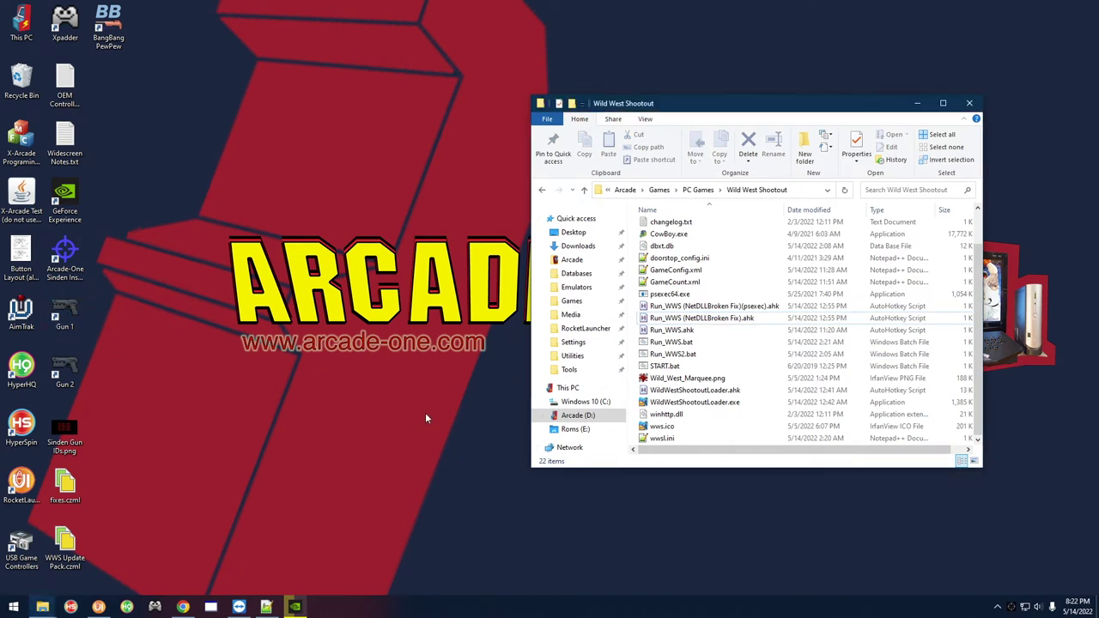
left_click(713, 320)
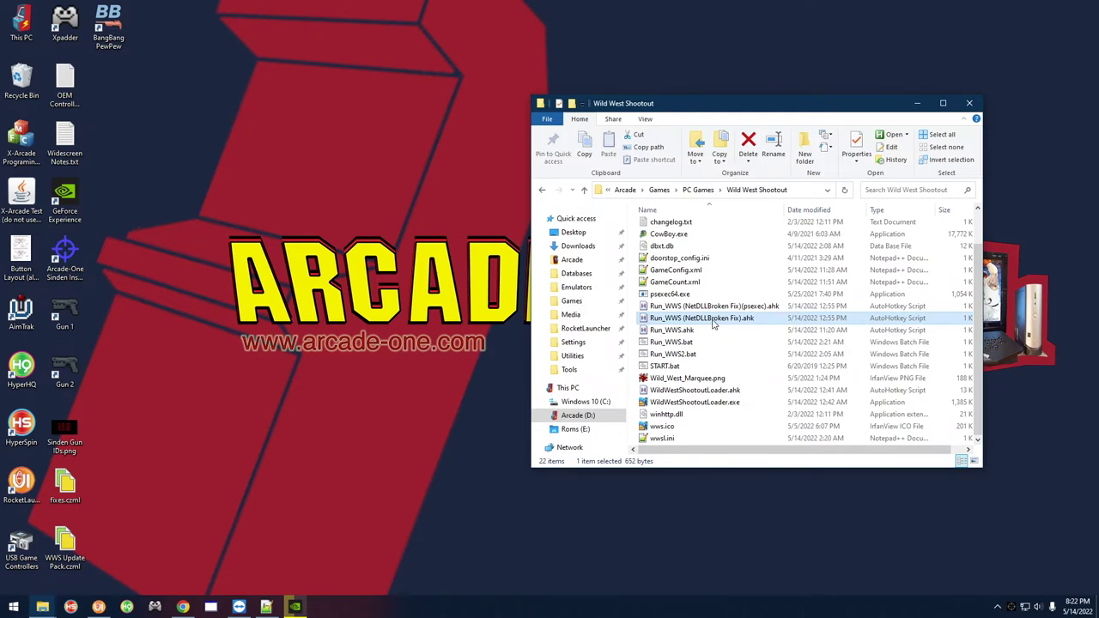
double_click(713, 319)
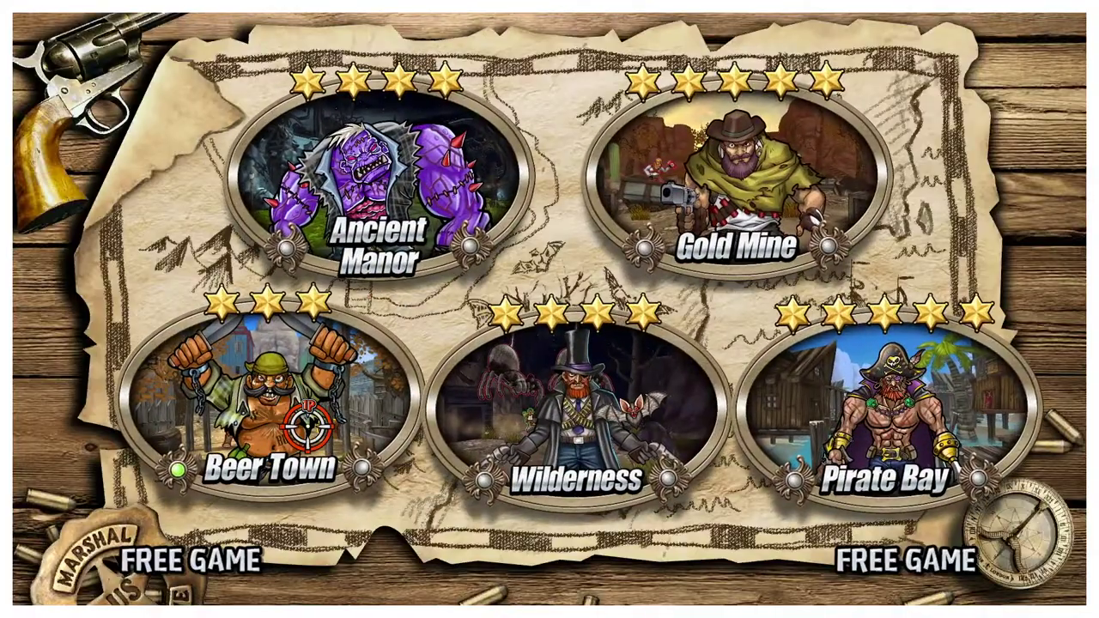
Pick Beer Town on the map and shoot the street outlaws and hammer enemy, reaching 1900 points
left_click(308, 423)
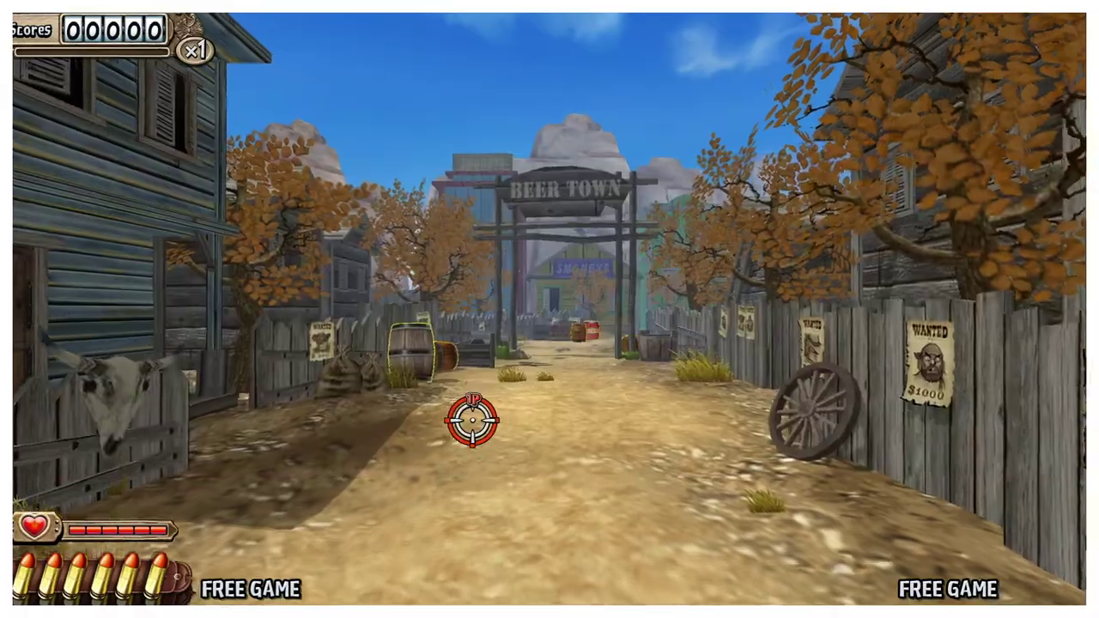
left_click(383, 336)
left_click(304, 351)
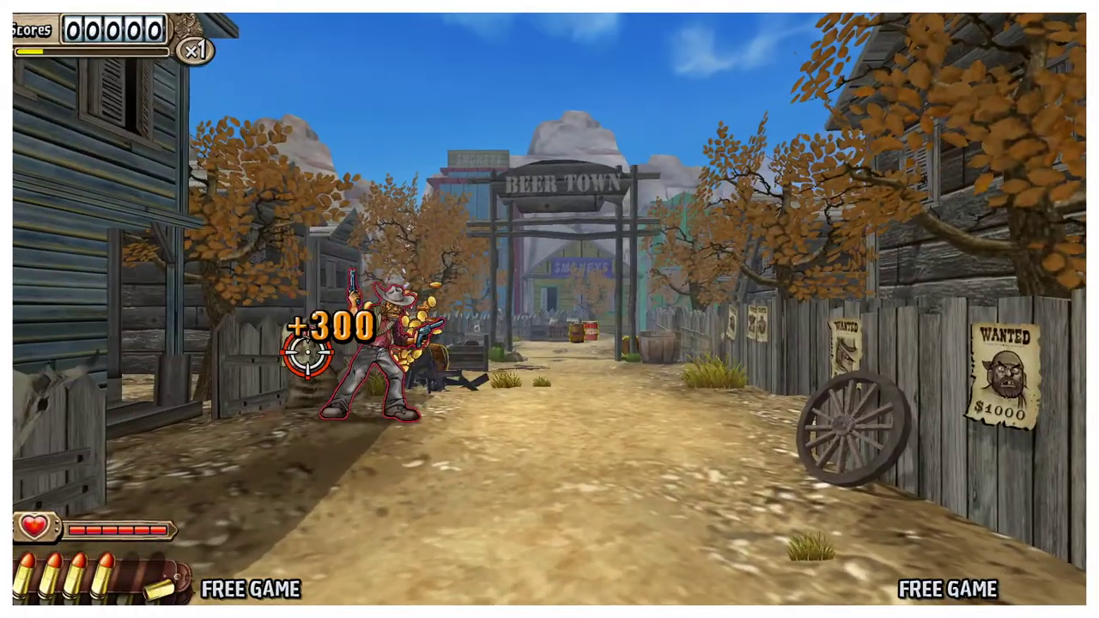
left_click(385, 365)
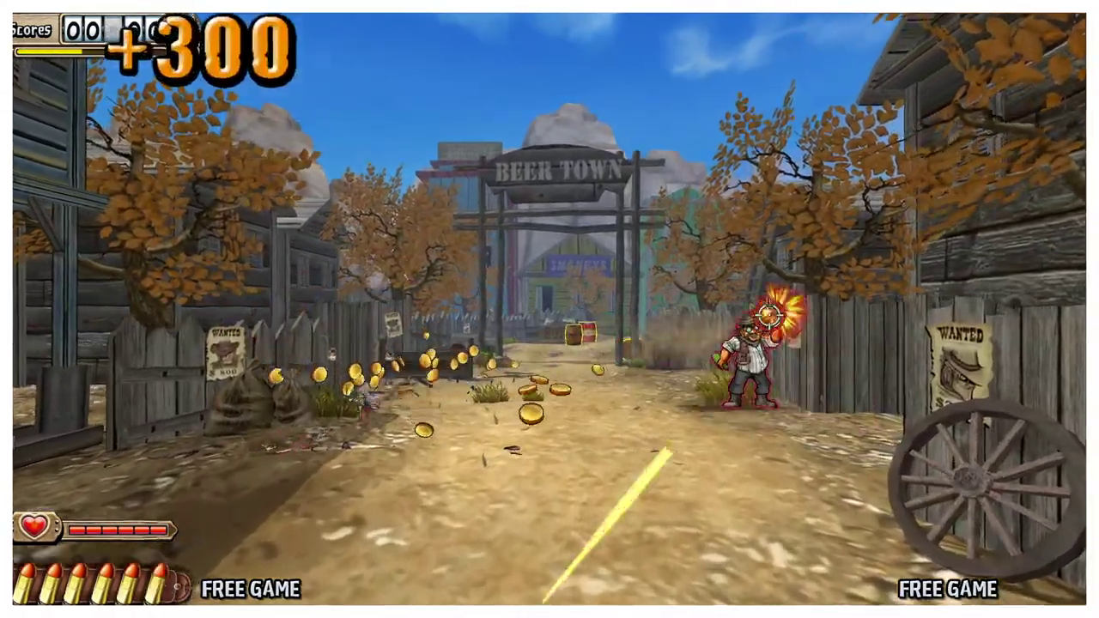
left_click(718, 351)
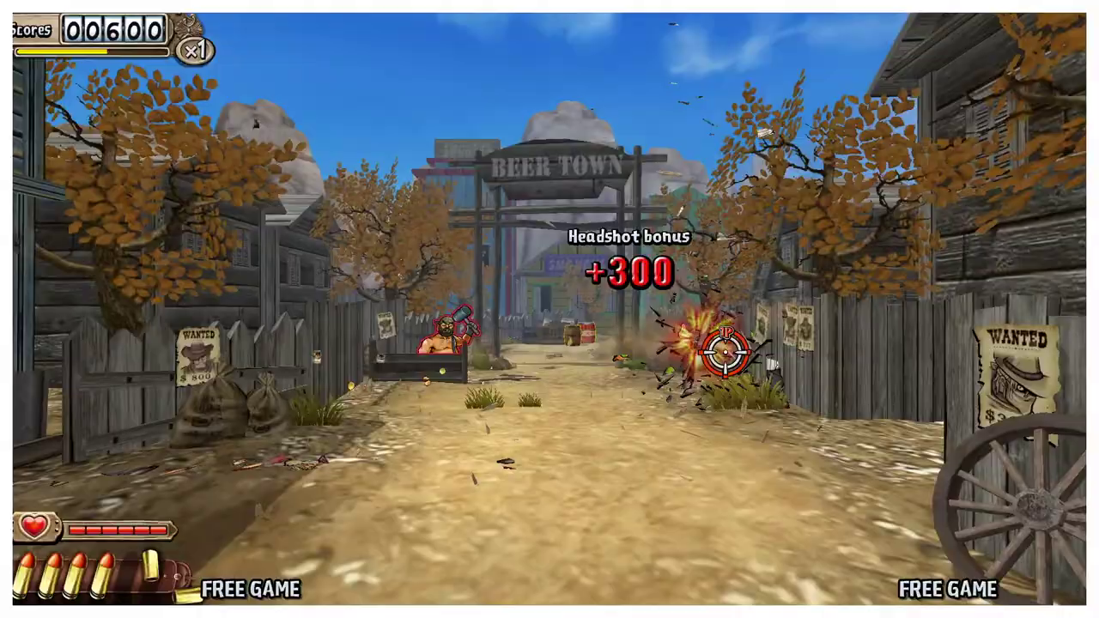
left_click(428, 350)
left_click(432, 346)
left_click(704, 360)
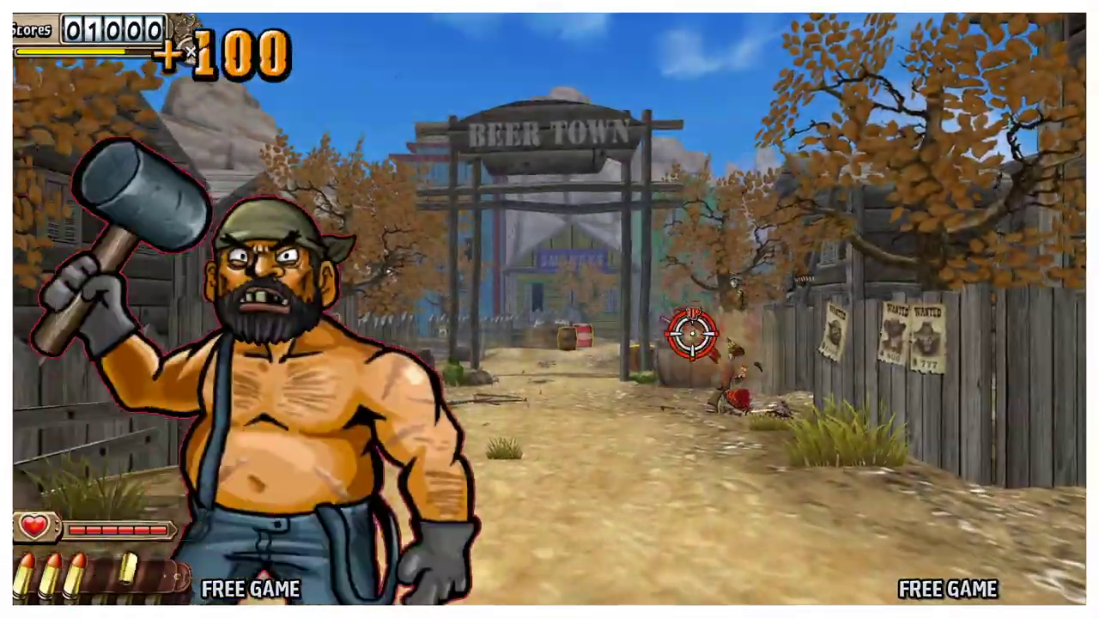
left_click(441, 361)
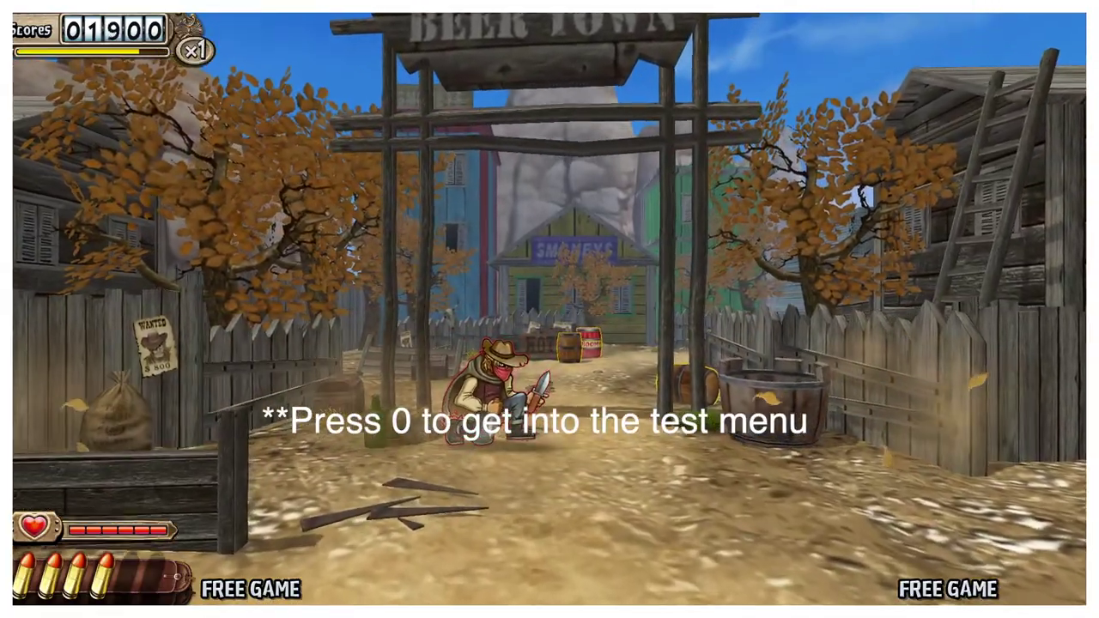
Open the test menu with 0 and enter Game Play Settings, showing Coins per Start 2 and Free Play ON
key("0")
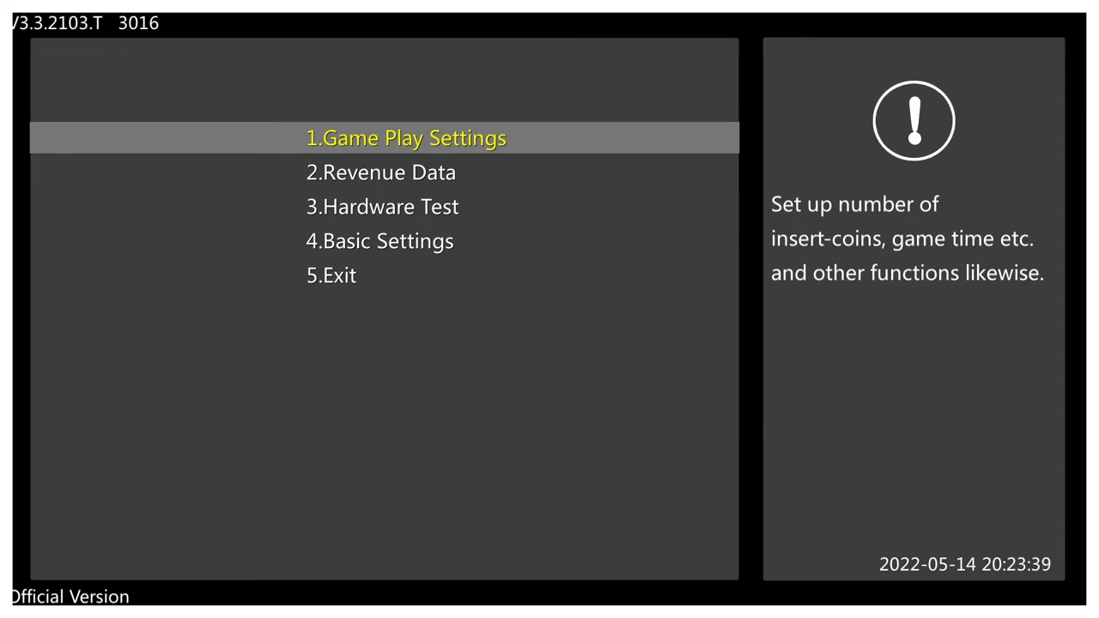
key("Down")
key("Down")
key("Down")
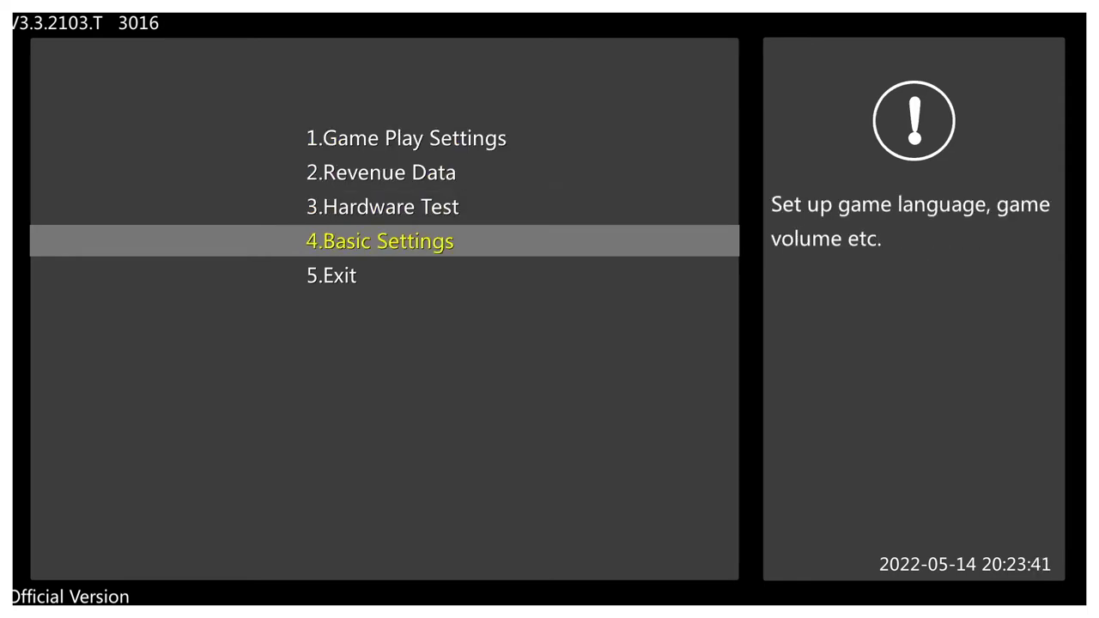
key("Up")
key("Up")
key("Up")
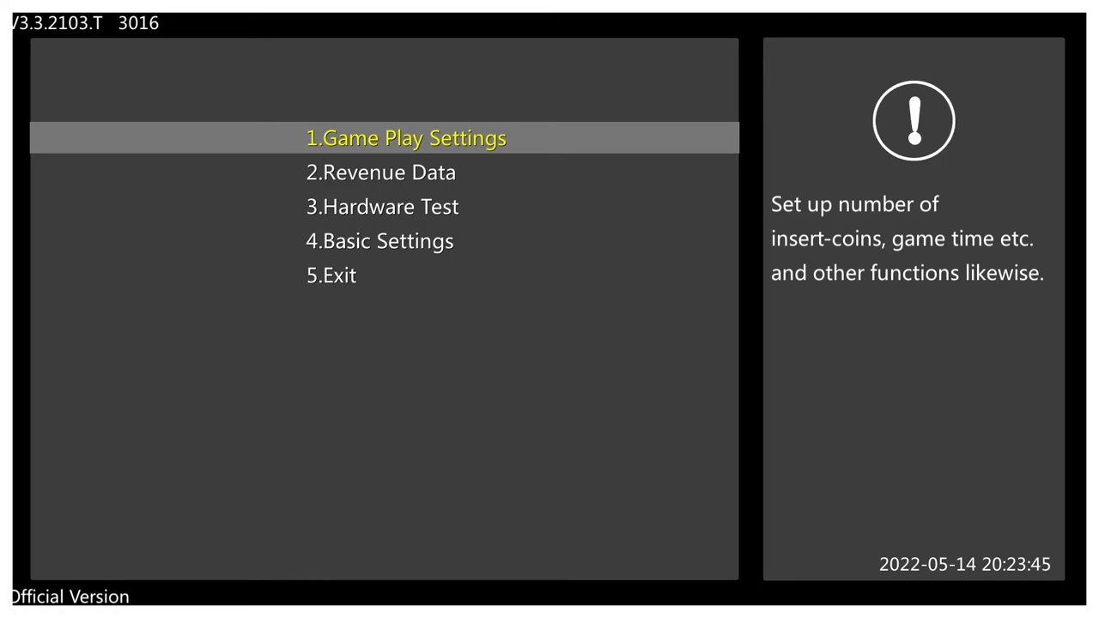
key("Return")
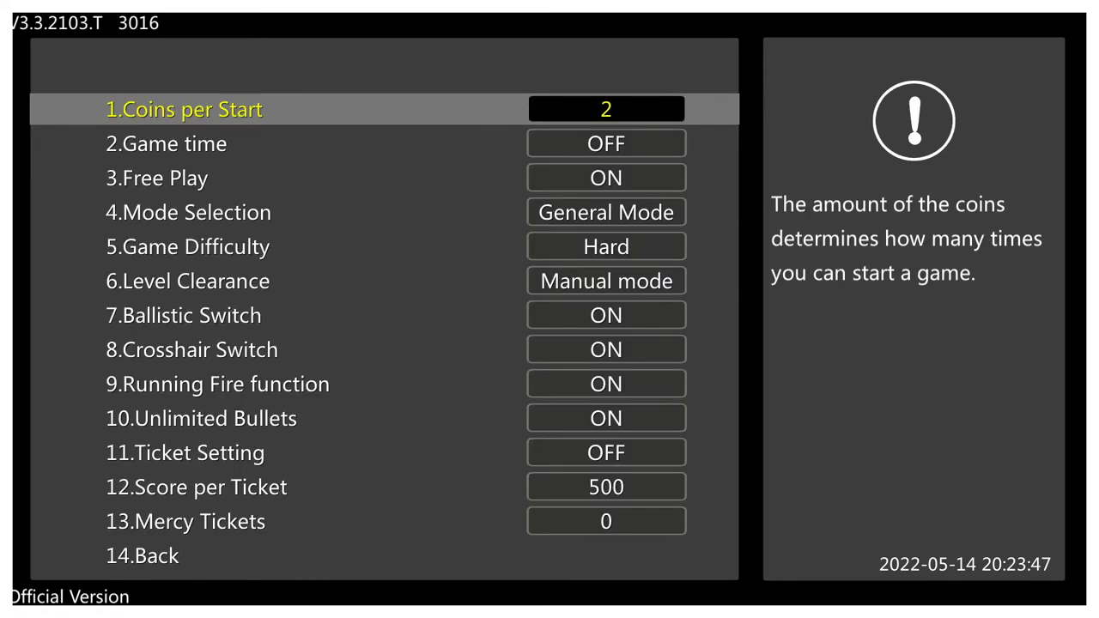